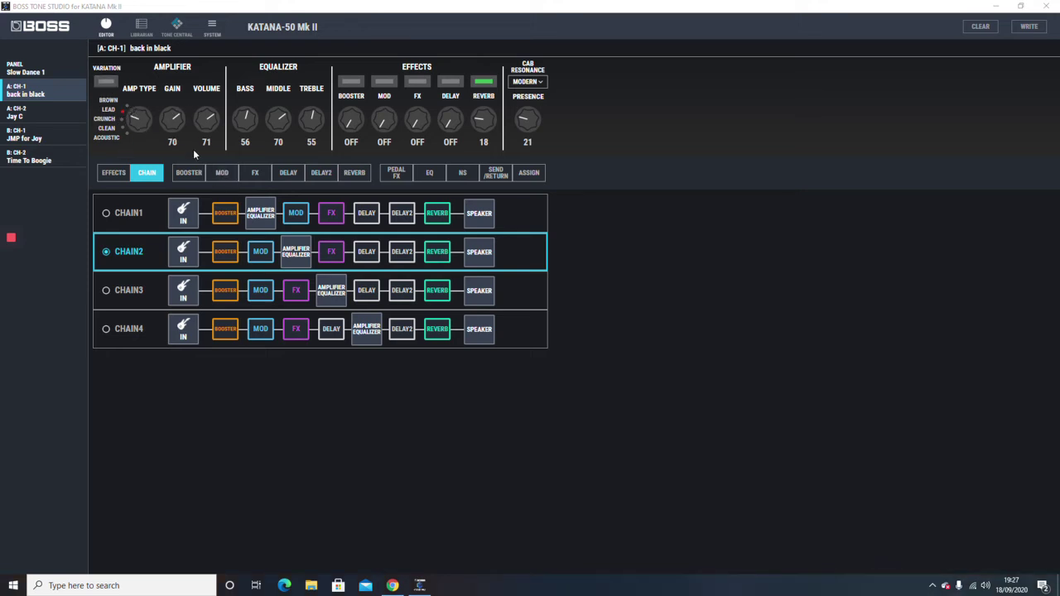
# - Open the Booster settings of the back in black patch and examine the available booster types and controls
pyautogui.click(116, 98)
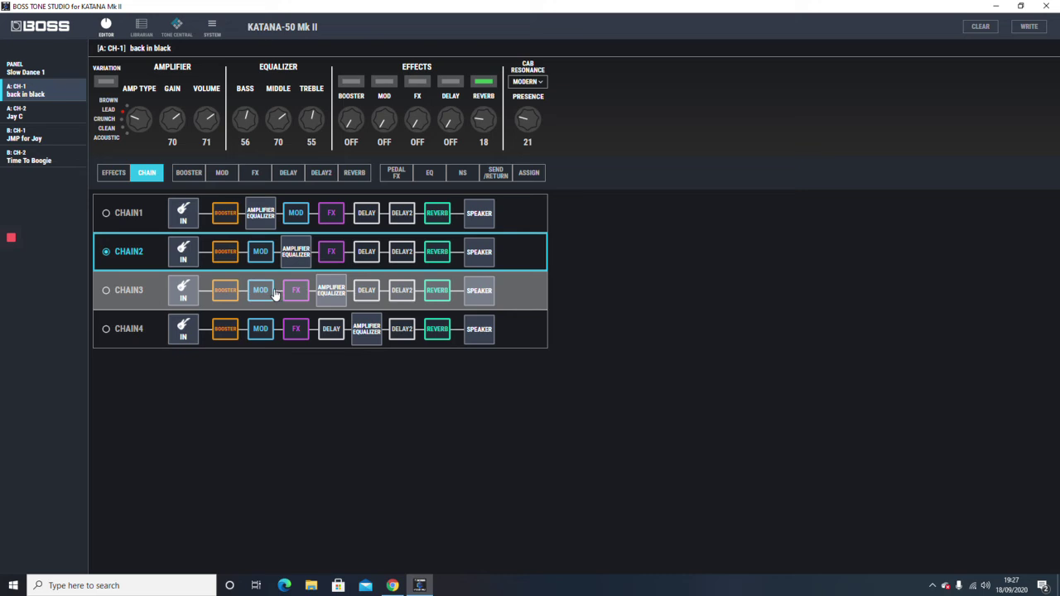
pyautogui.click(188, 173)
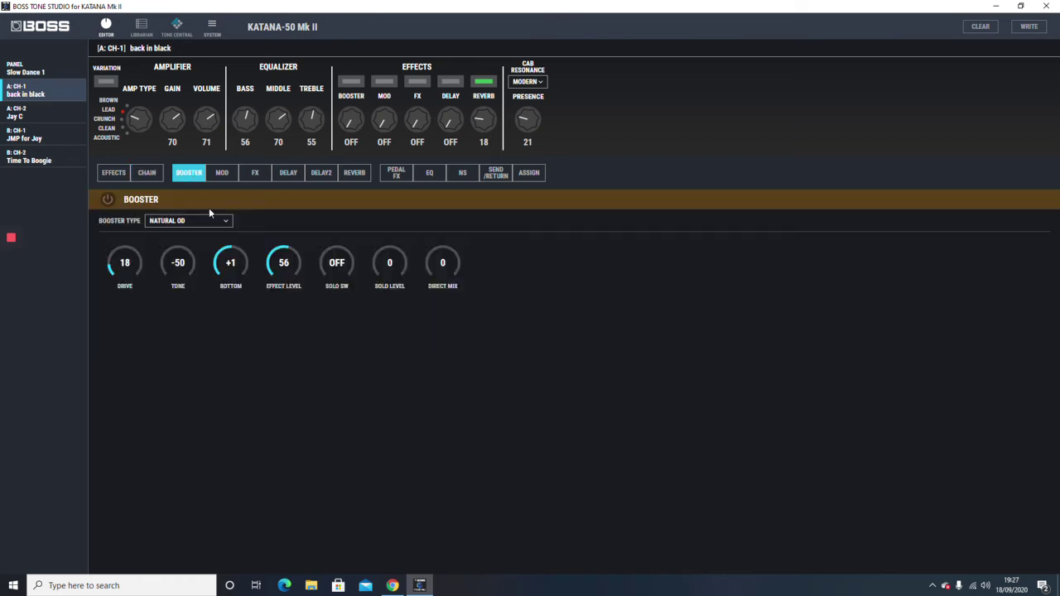
pyautogui.click(223, 224)
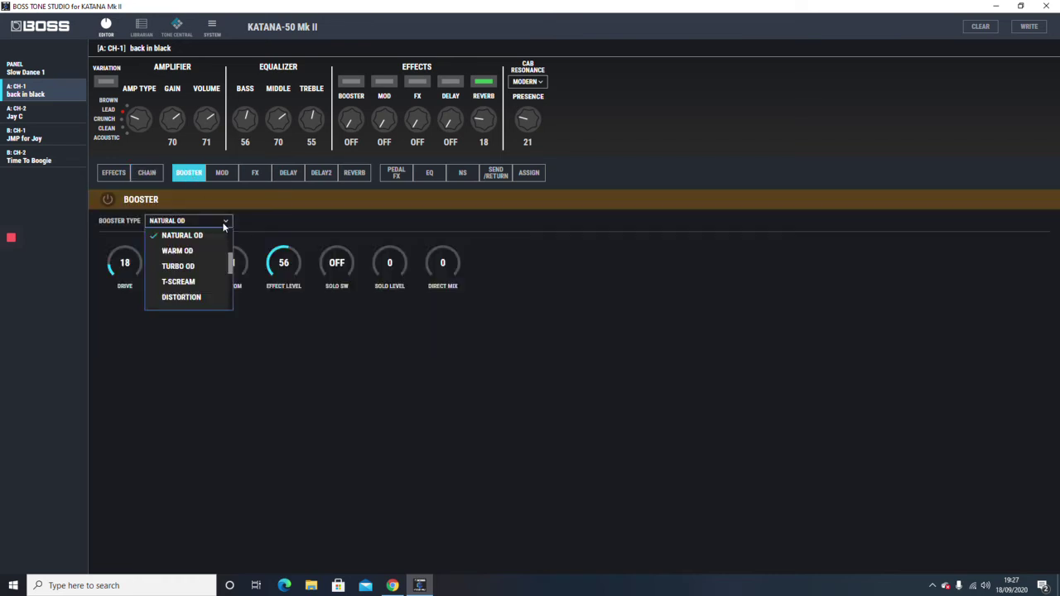
pyautogui.moveTo(231, 265); pyautogui.dragTo(231, 305)
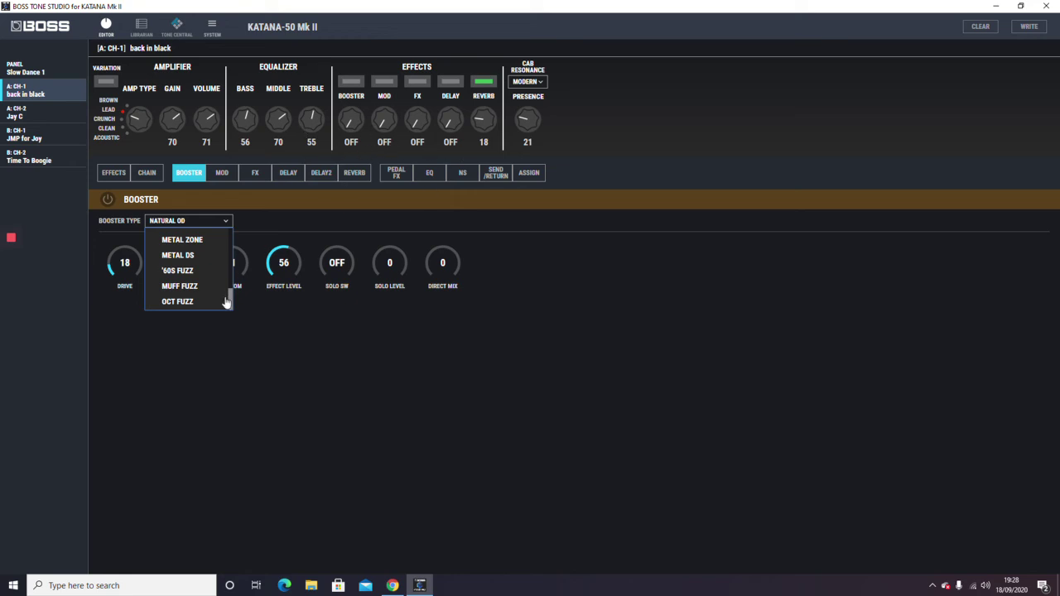
pyautogui.click(245, 332)
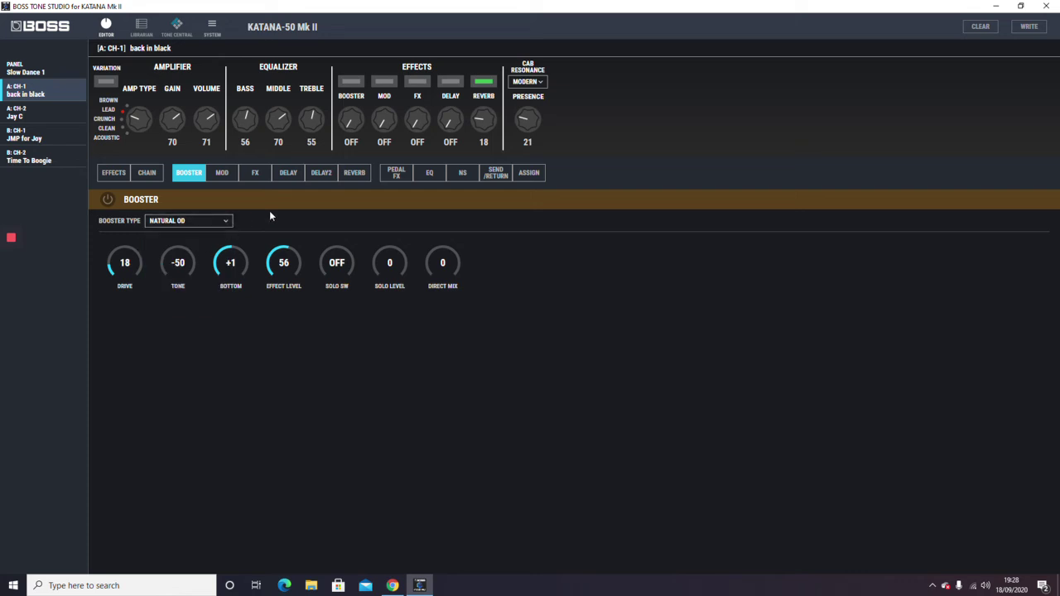
pyautogui.click(107, 202)
pyautogui.moveTo(125, 276); pyautogui.dragTo(196, 296)
# - Open the Mod settings and look through the list of available modulation types
pyautogui.click(222, 176)
pyautogui.click(227, 222)
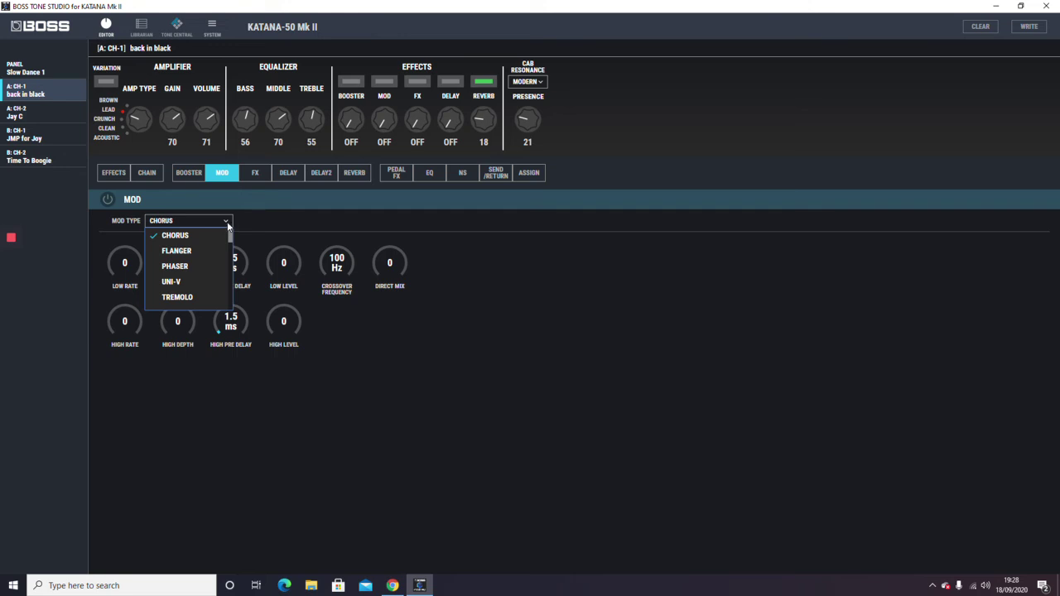
pyautogui.moveTo(230, 237); pyautogui.dragTo(225, 273)
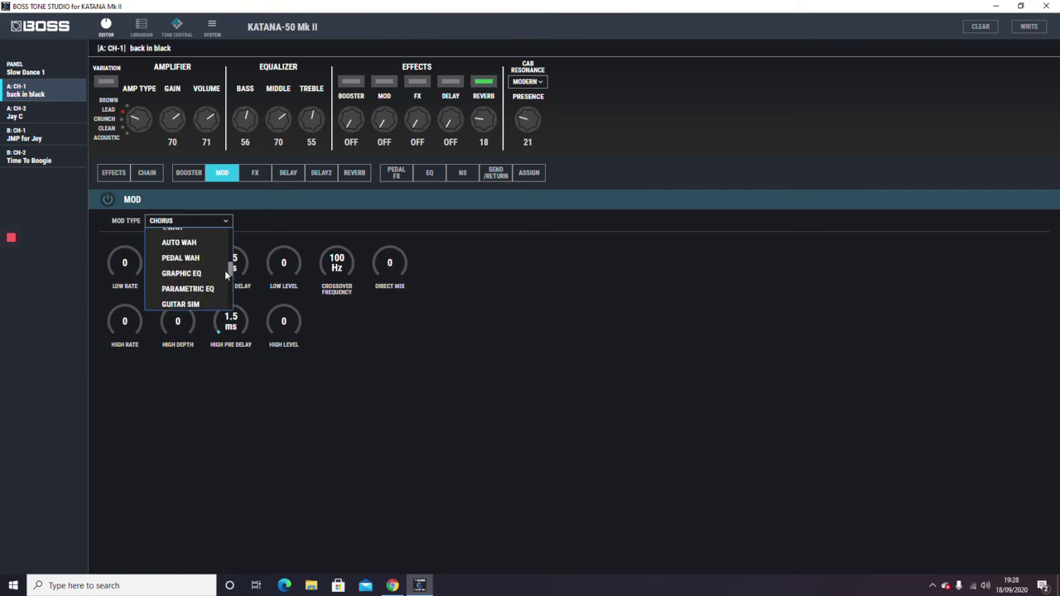
pyautogui.moveTo(224, 270); pyautogui.dragTo(228, 238)
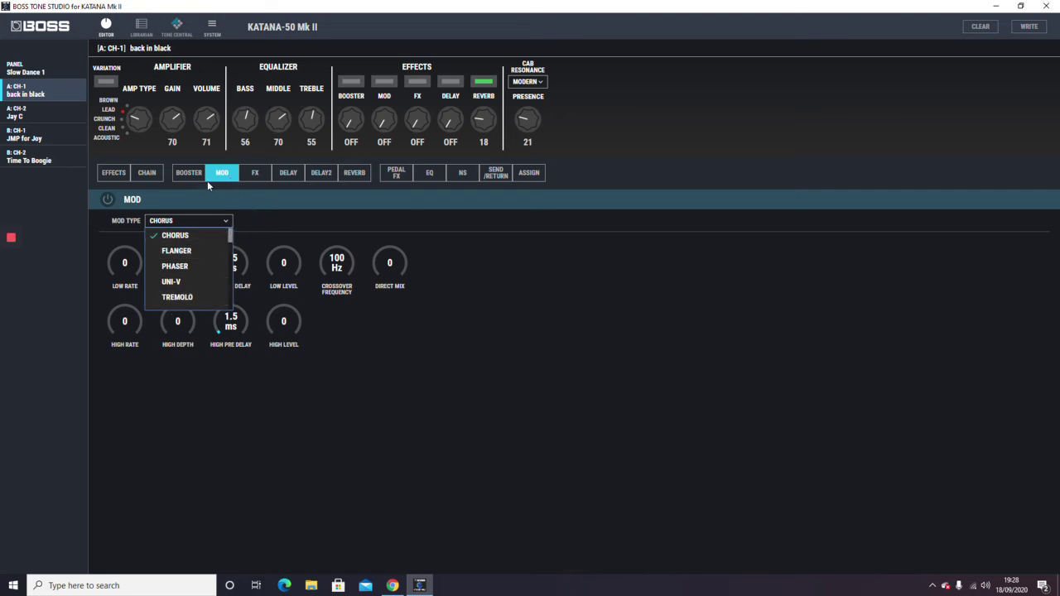
pyautogui.click(255, 180)
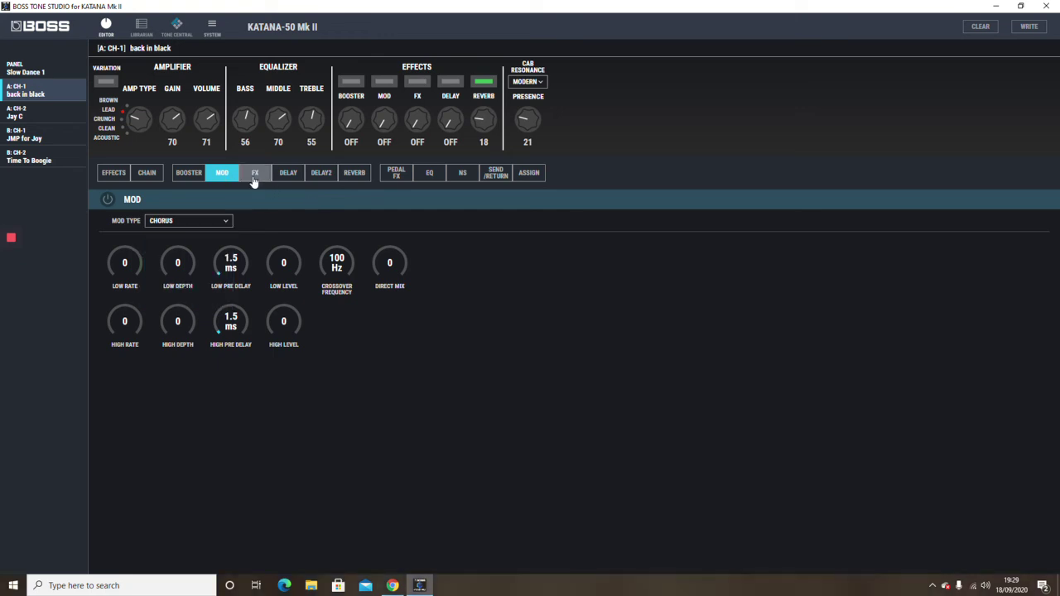
# - Open the FX settings and look through the list of available FX types
pyautogui.click(254, 180)
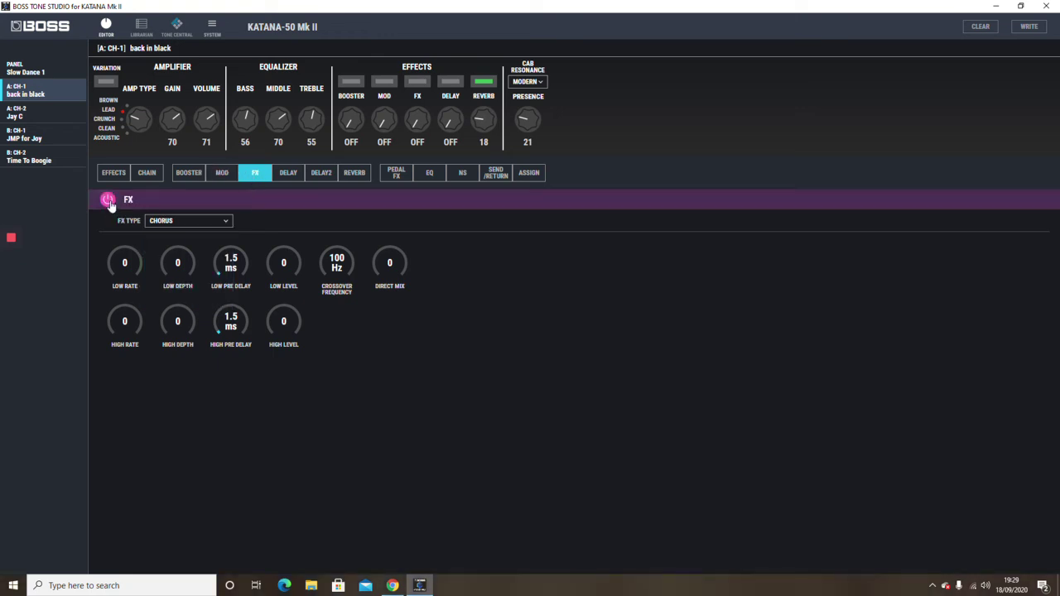
pyautogui.click(226, 226)
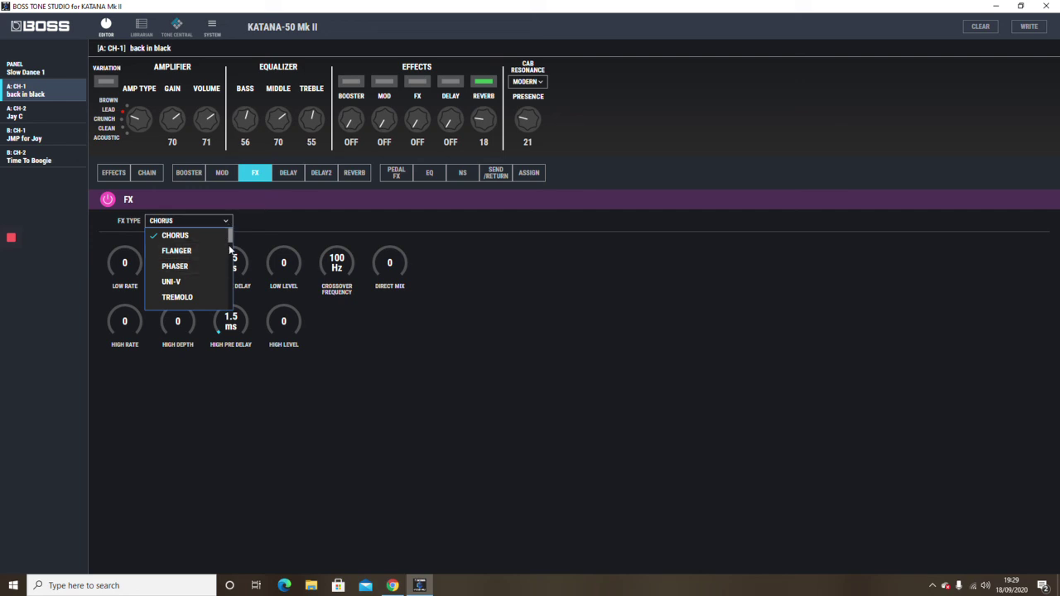
pyautogui.moveTo(231, 245); pyautogui.dragTo(226, 307)
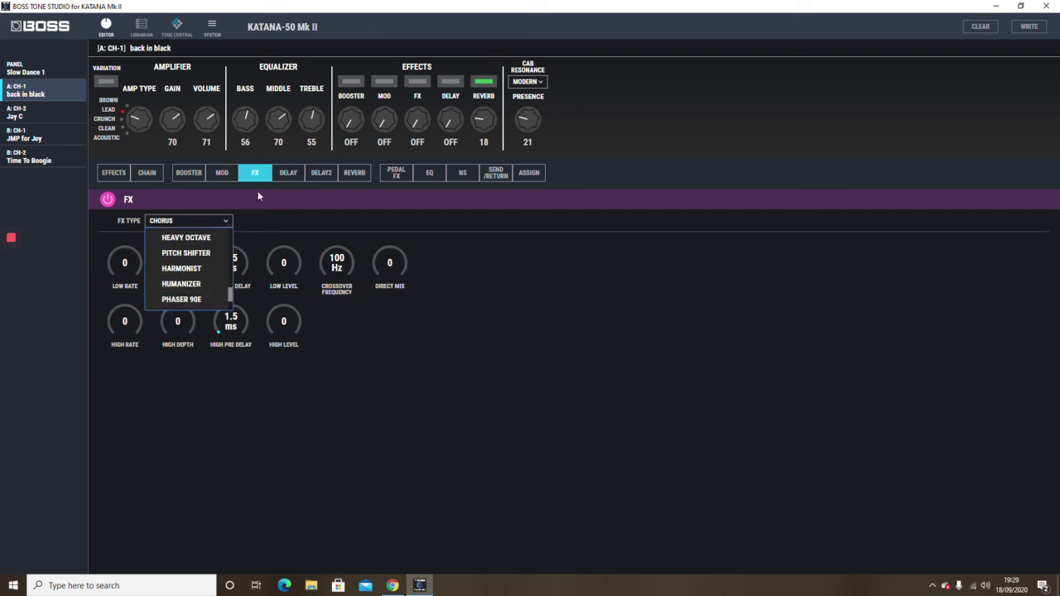
pyautogui.click(282, 203)
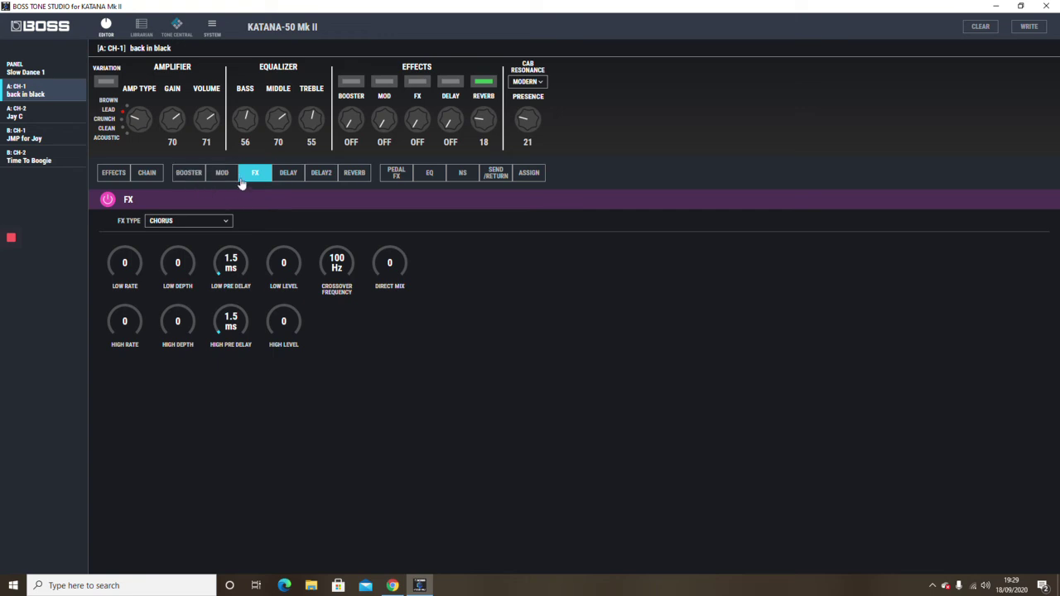
# - Open the settings of the first Delay and examine its delay types and controls
pyautogui.click(288, 178)
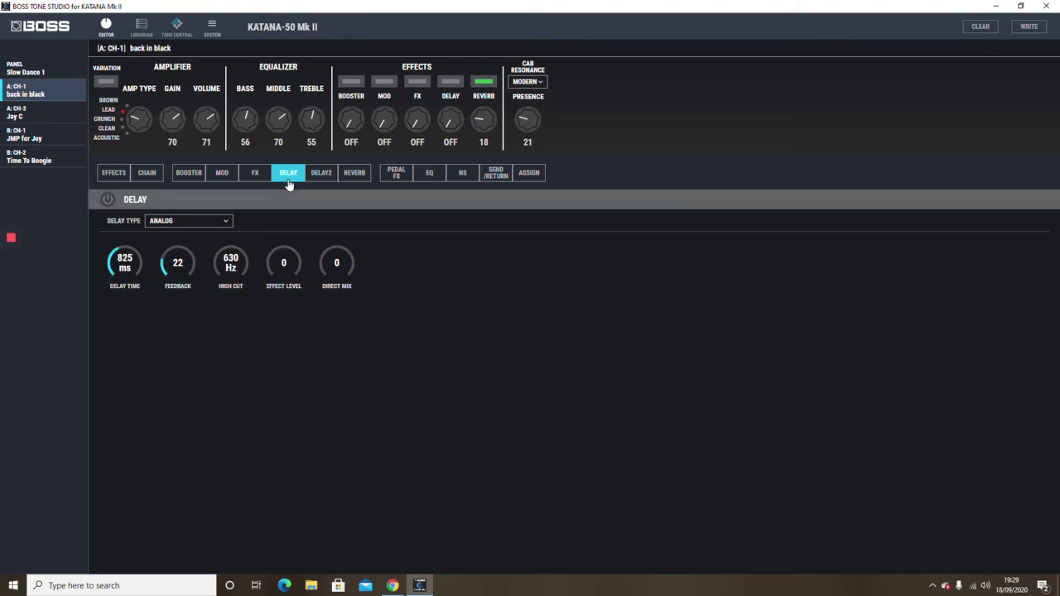
pyautogui.click(187, 222)
pyautogui.scroll(3, 228, 292)
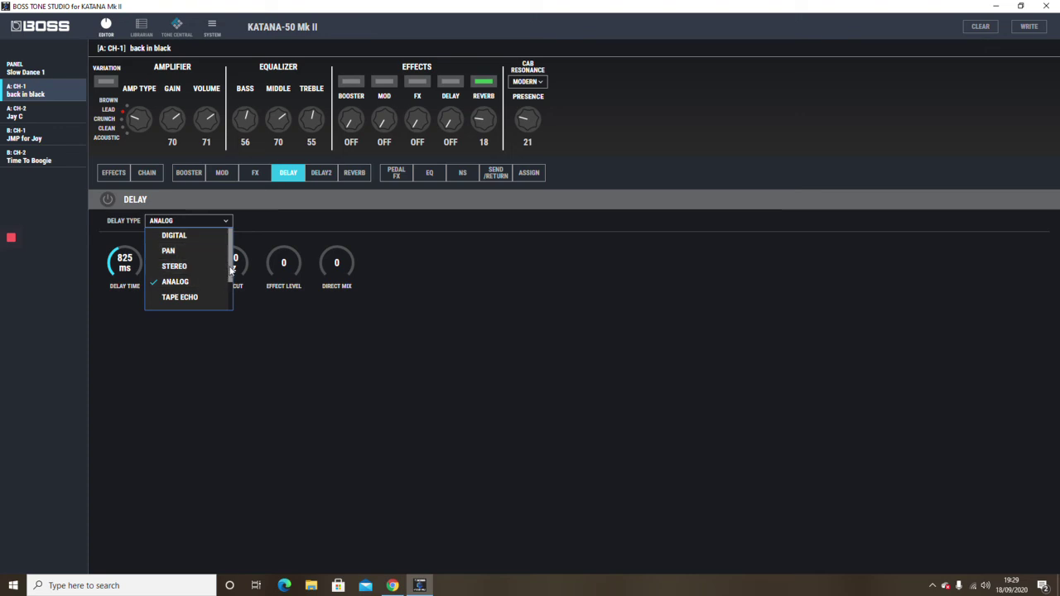
pyautogui.scroll(-3, 232, 261)
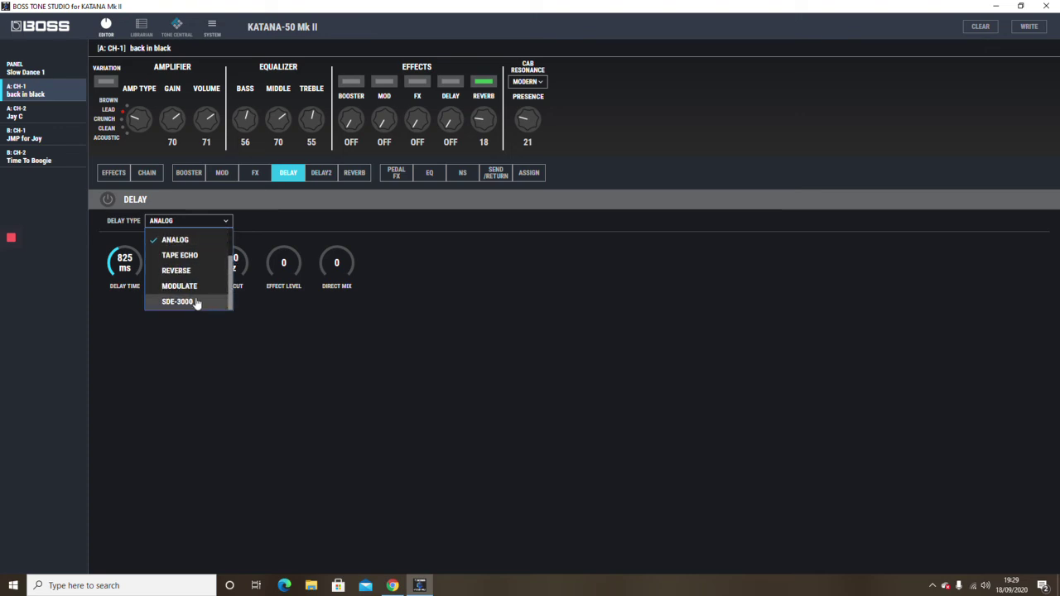
pyautogui.click(139, 264)
pyautogui.moveTo(130, 269); pyautogui.dragTo(277, 216)
# - Open the Delay2 settings and look through the types offered for the second delay
pyautogui.click(316, 179)
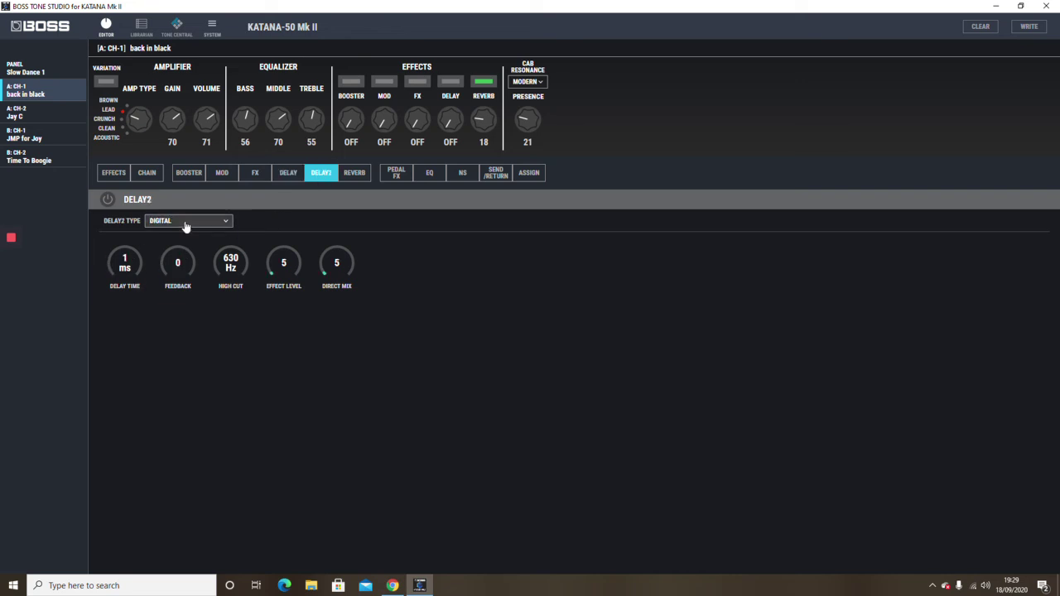
pyautogui.click(217, 222)
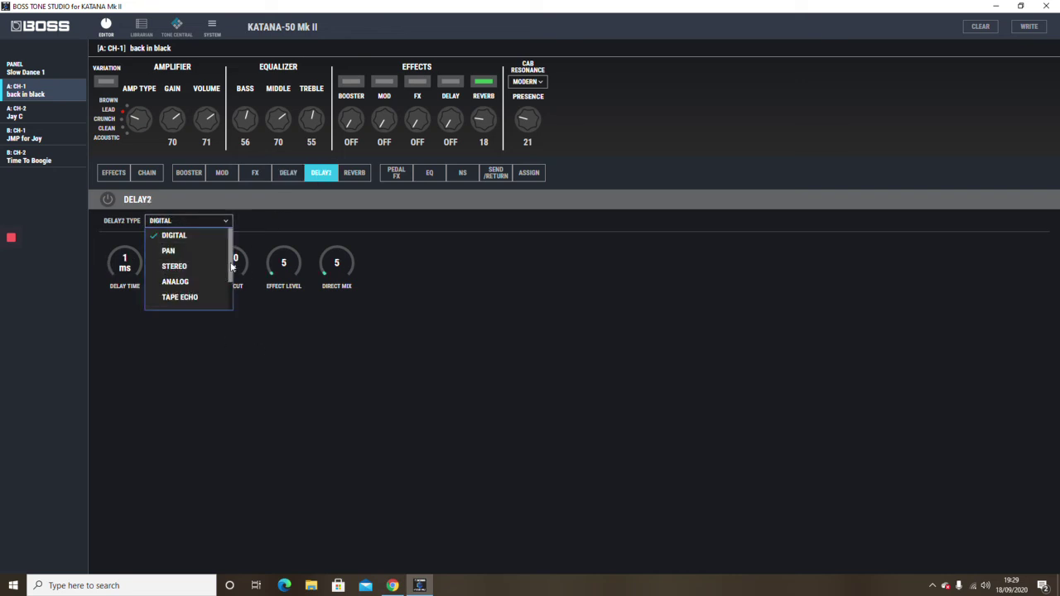
pyautogui.scroll(-3, 230, 265)
pyautogui.scroll(3, 230, 266)
pyautogui.click(237, 313)
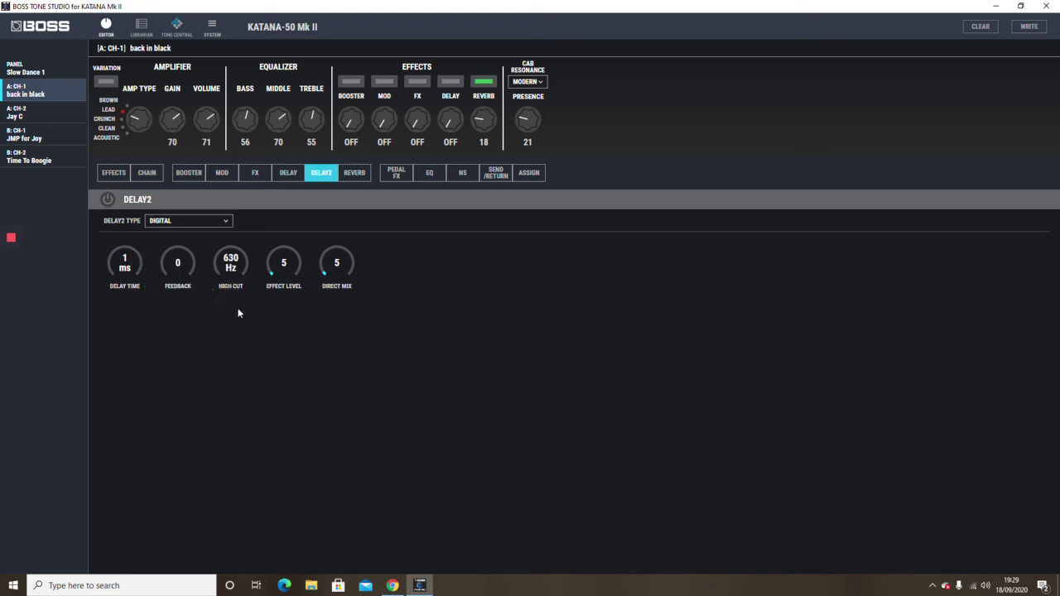
# - Open the Reverb settings and view the available reverb types
pyautogui.click(354, 177)
pyautogui.click(226, 221)
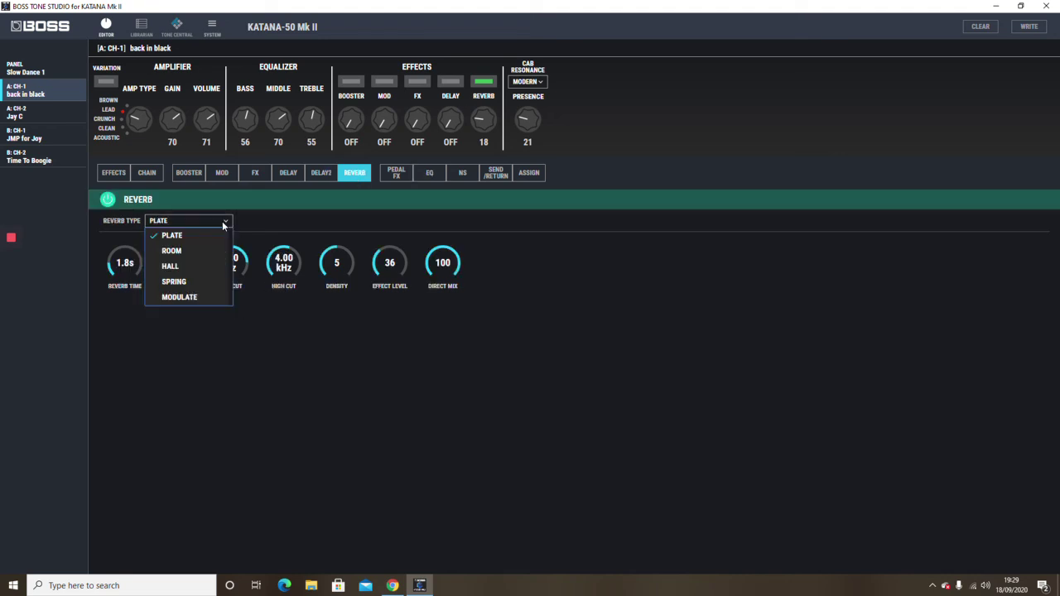
pyautogui.click(227, 223)
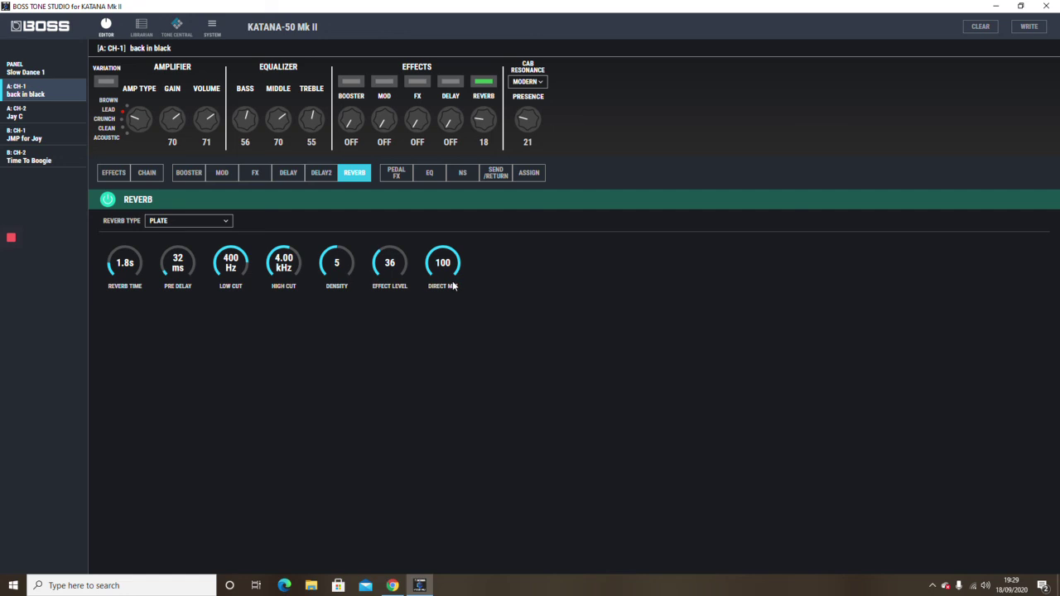
# - Open the Pedal FX settings and examine the options for FX type, position and wah type
pyautogui.click(396, 176)
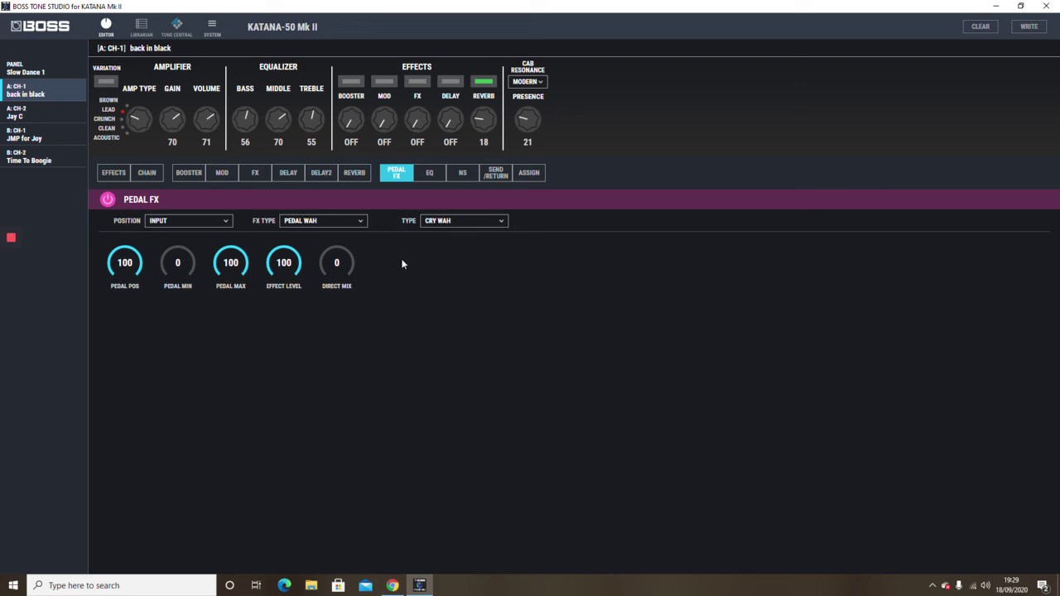
pyautogui.click(361, 223)
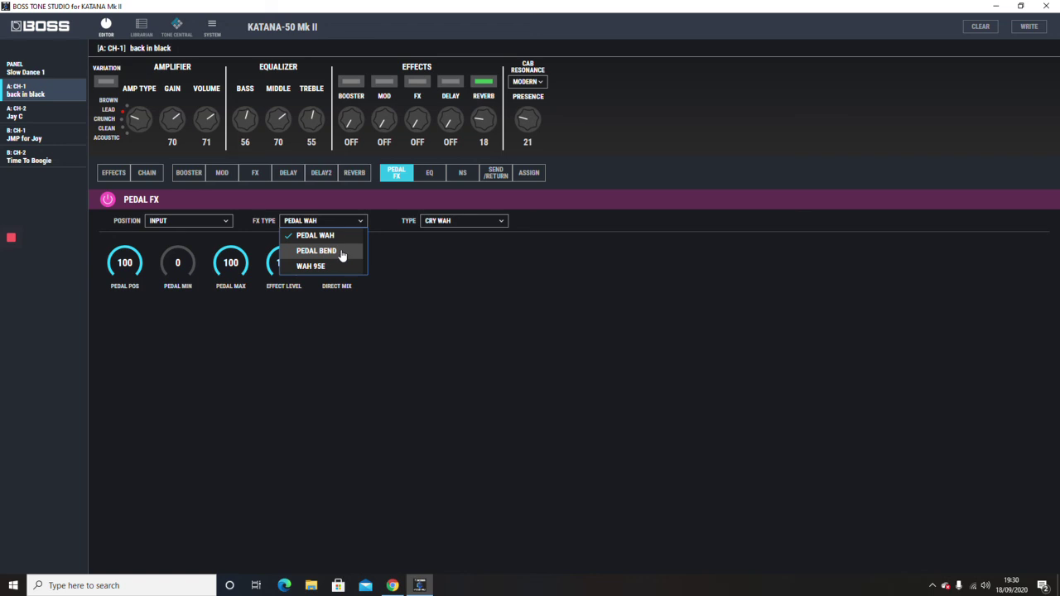
pyautogui.click(341, 238)
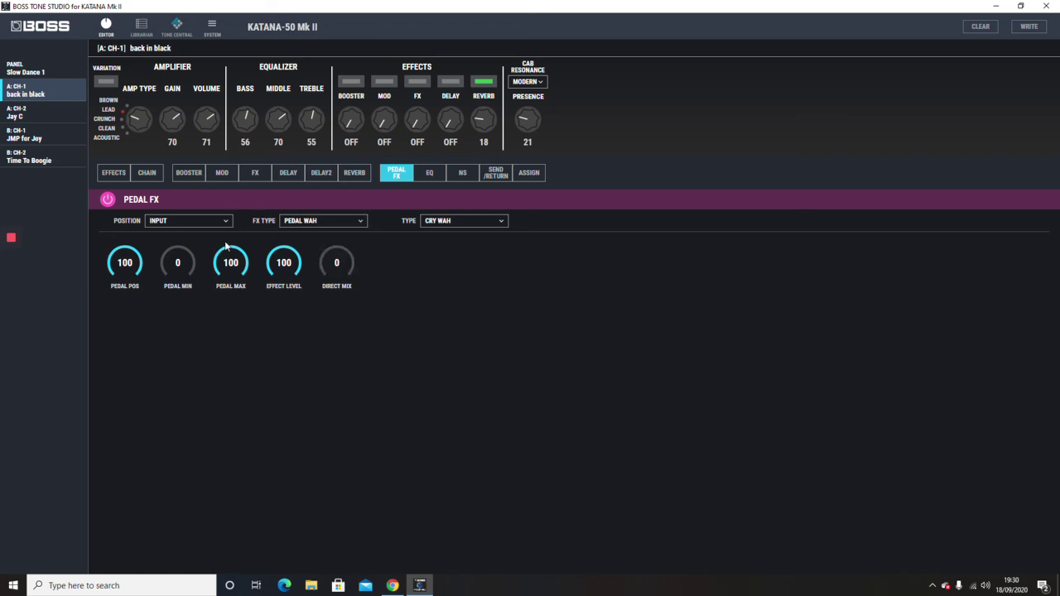
pyautogui.click(218, 222)
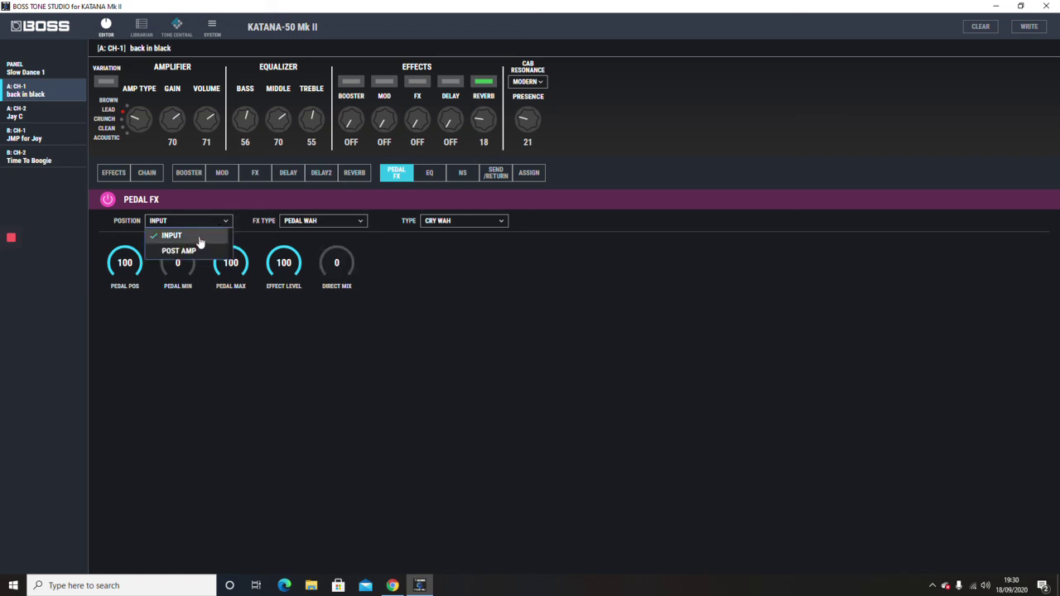
pyautogui.click(191, 241)
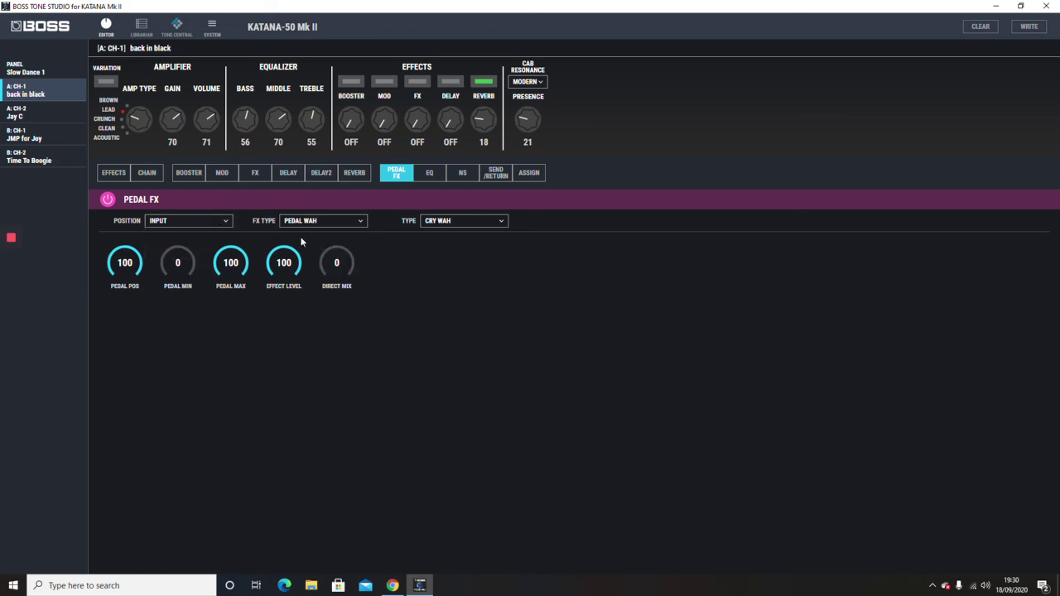
pyautogui.click(449, 222)
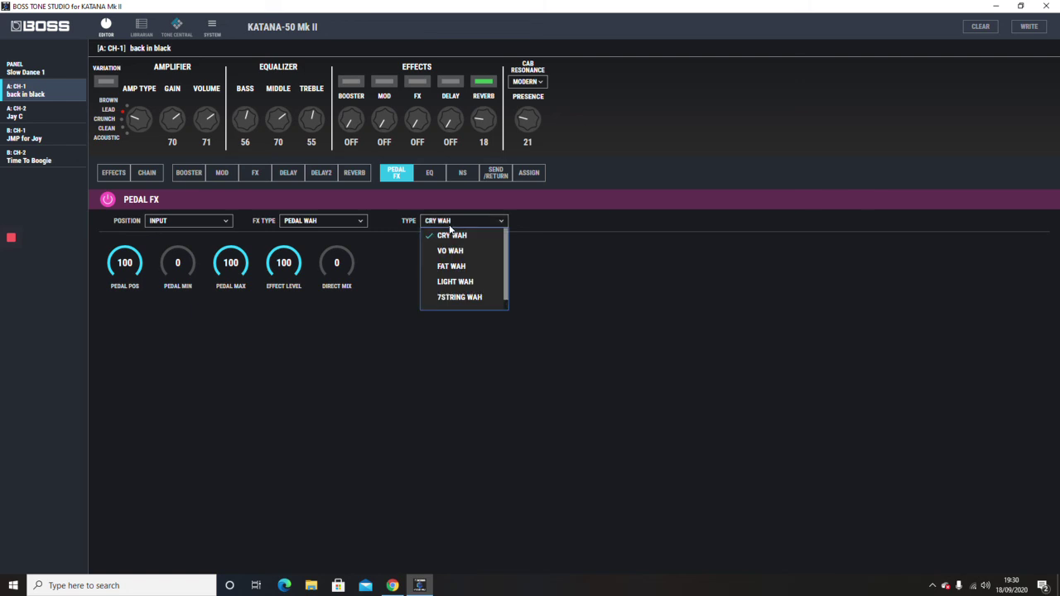
pyautogui.click(428, 320)
# - Switch on the EQ effect and check its position options, keeping Amp Out
pyautogui.click(429, 174)
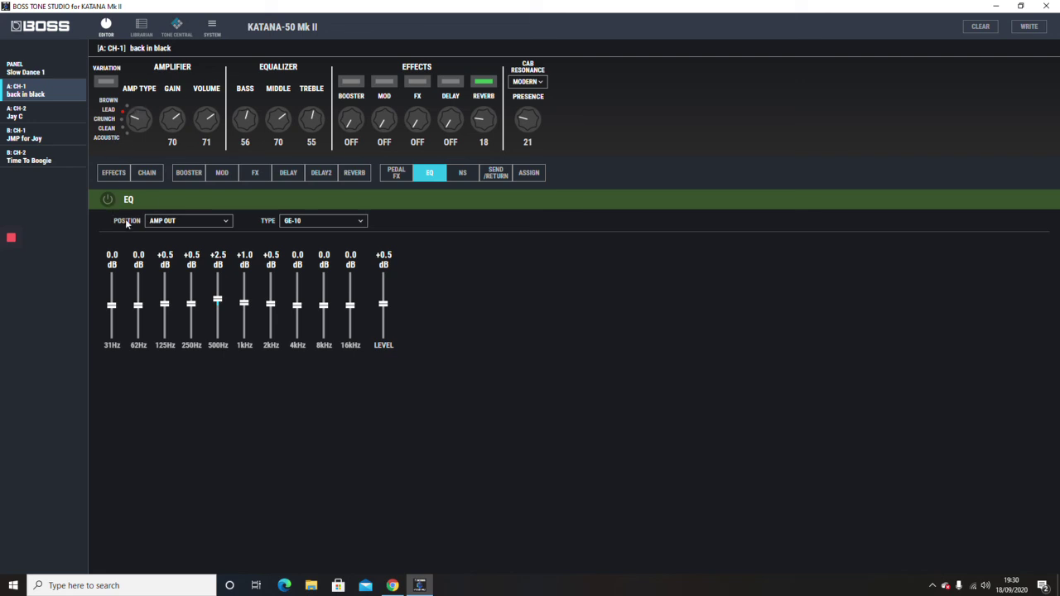
pyautogui.click(108, 200)
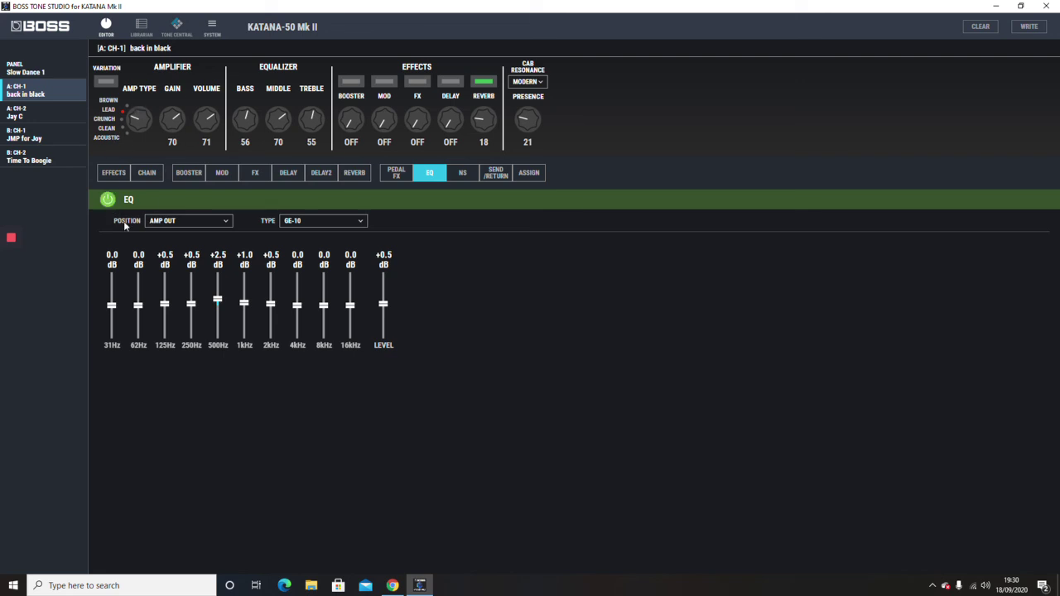
pyautogui.click(204, 223)
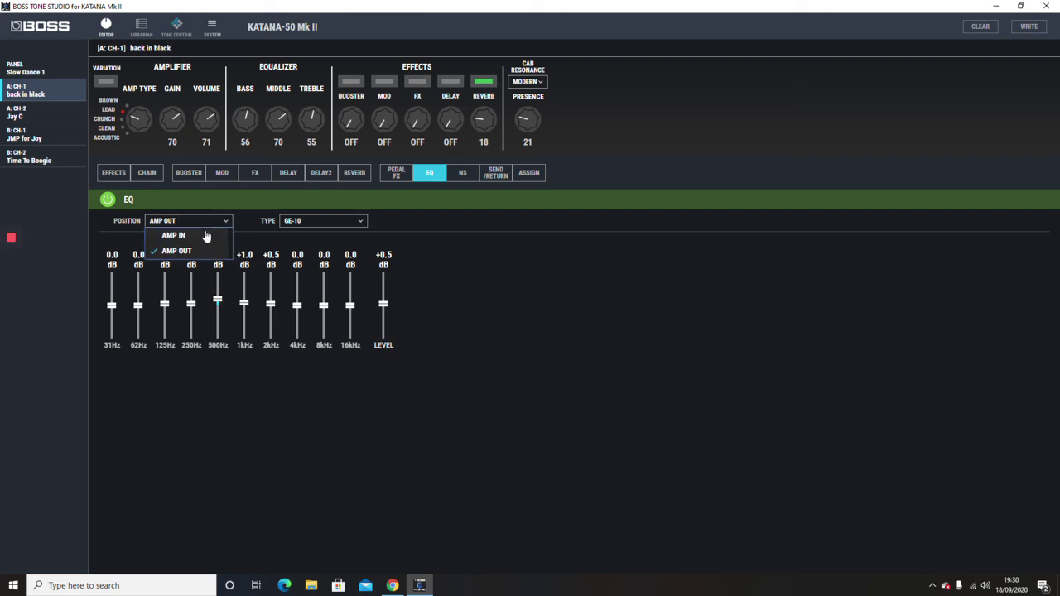
pyautogui.click(302, 231)
# - Try the Parametric EQ type for the EQ effect and return it to GE-10
pyautogui.click(302, 221)
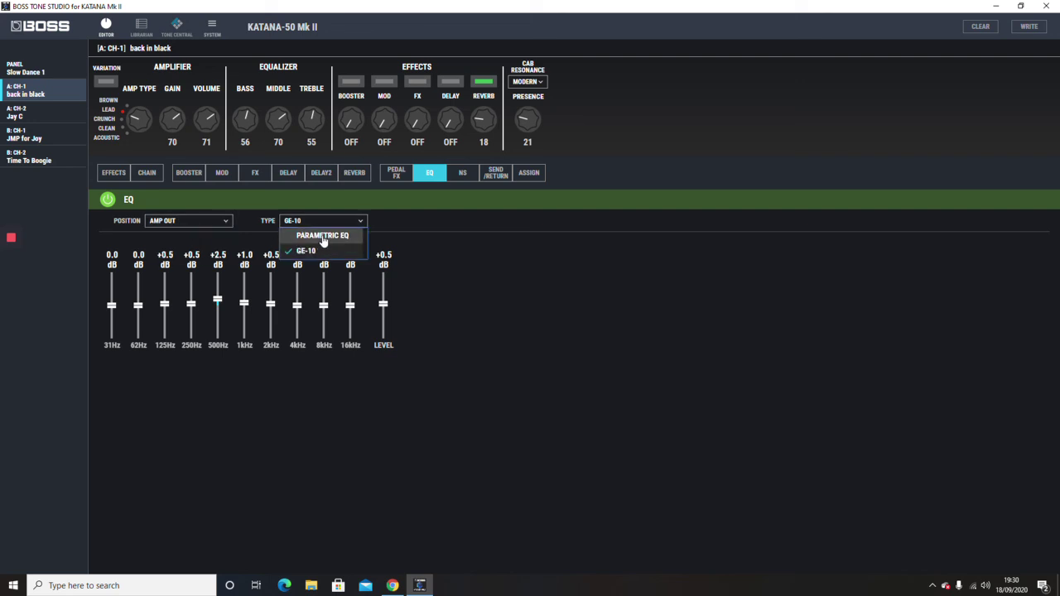
pyautogui.click(322, 236)
pyautogui.click(325, 223)
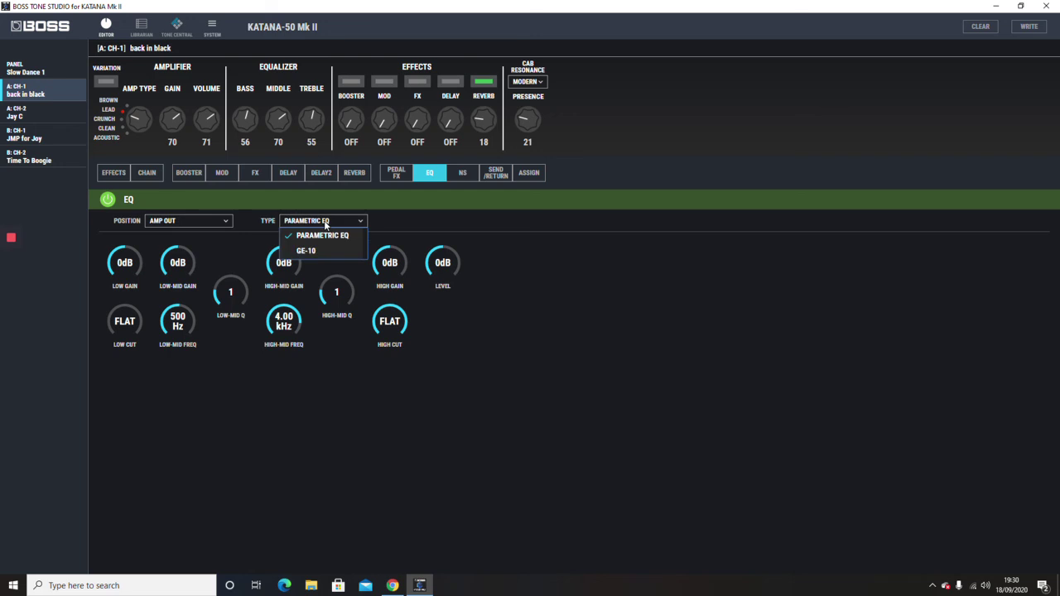
pyautogui.click(300, 252)
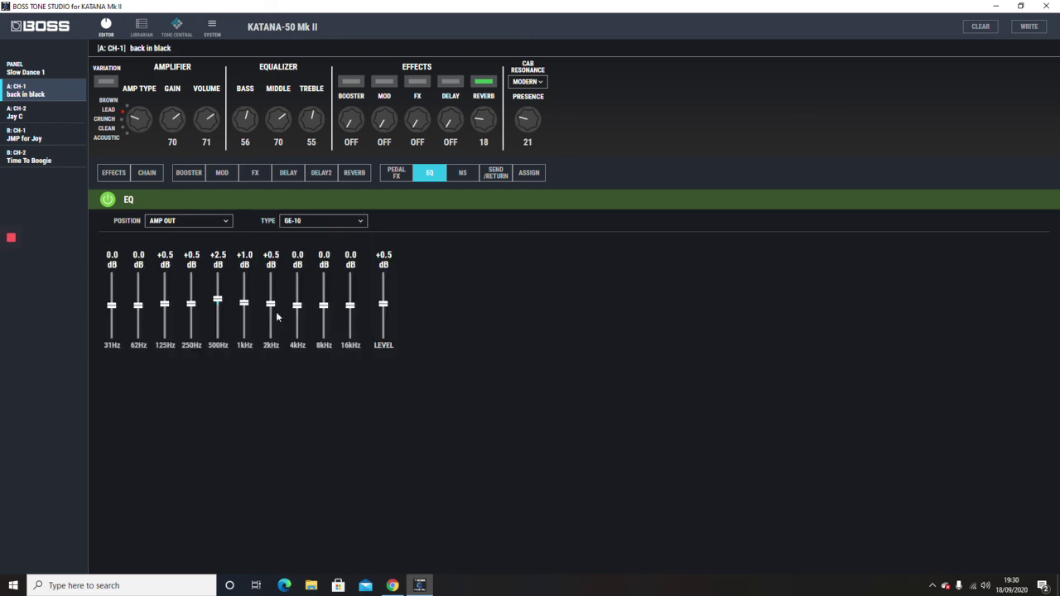
# - View the Noise Suppressor, Assign and Send/Return settings of the patch
pyautogui.click(462, 176)
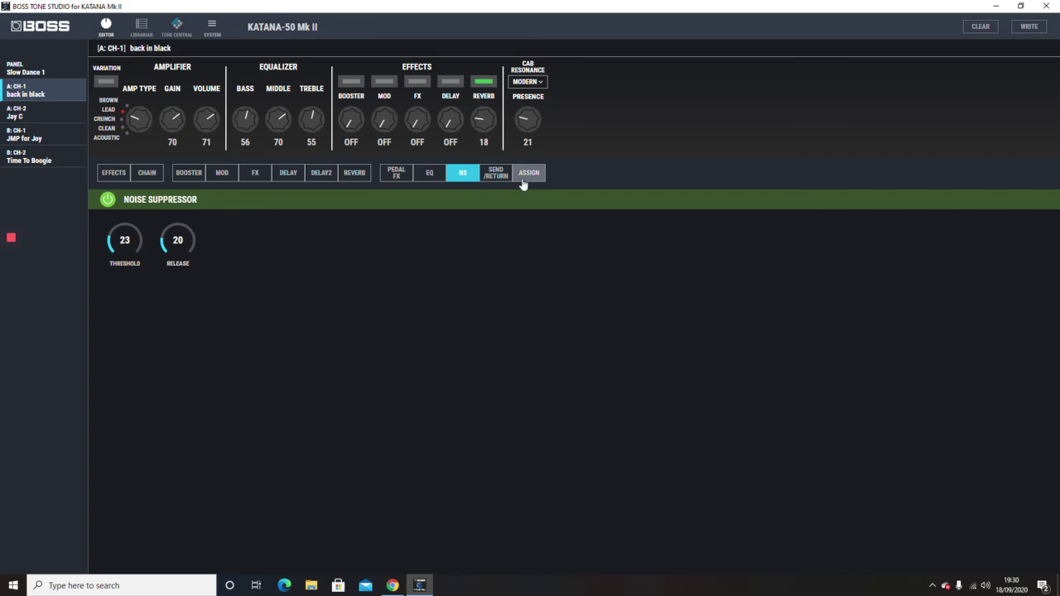
pyautogui.click(521, 182)
pyautogui.click(497, 175)
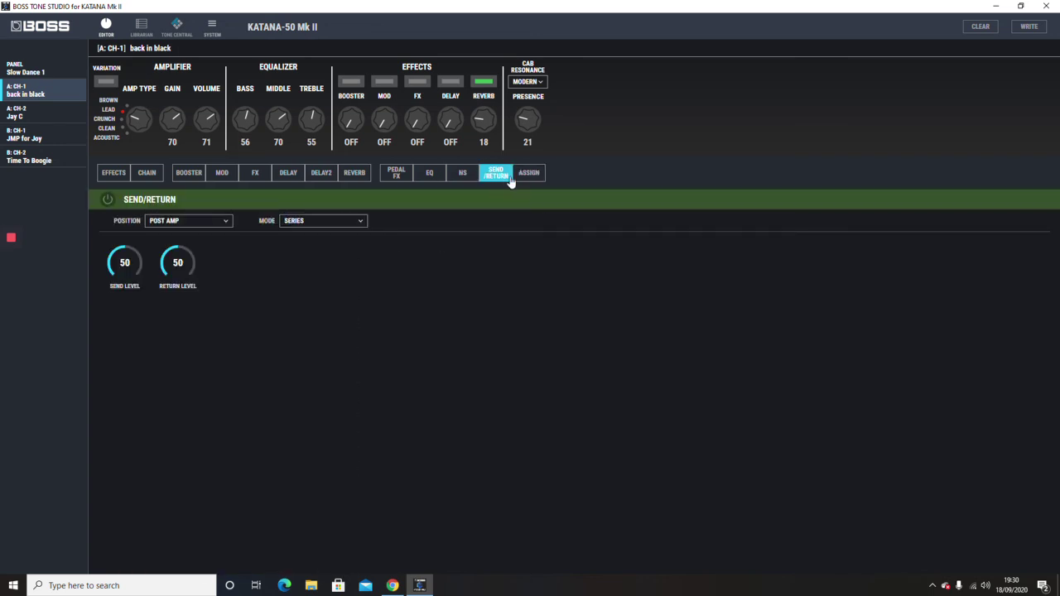